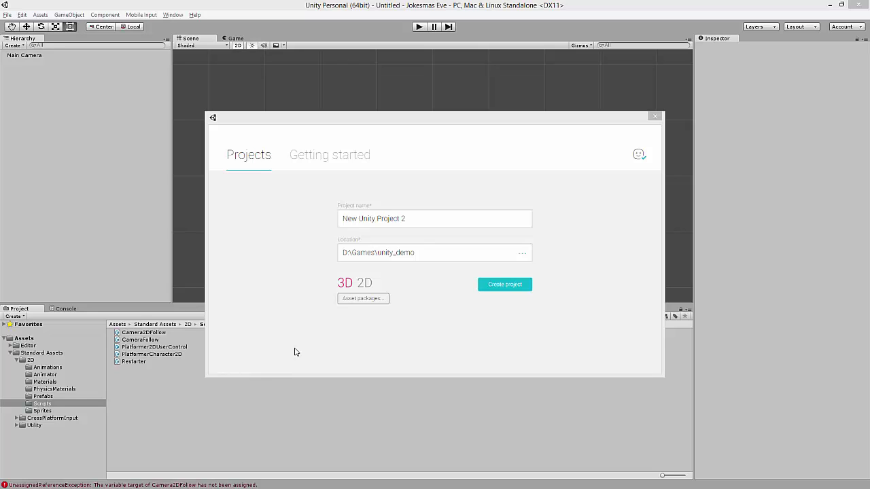
- Name the new project 'My Project' and choose the 2D template
click(404, 216)
text(My Project)
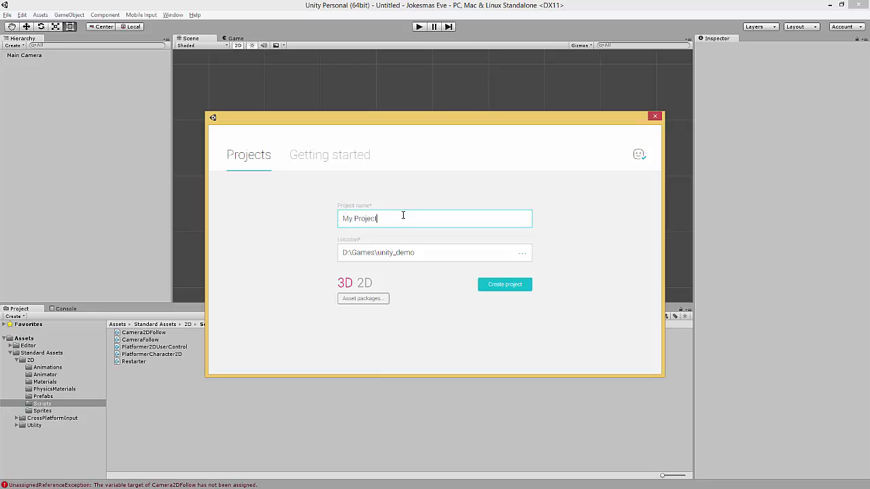
key(Tab)
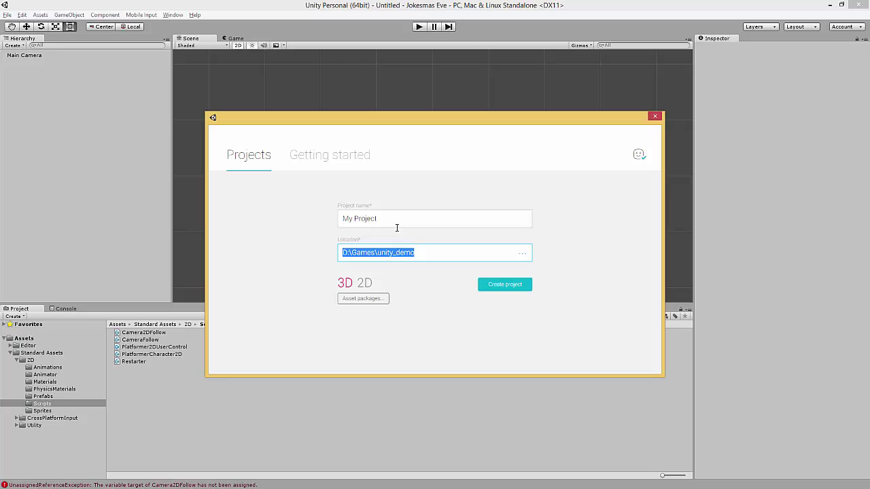
click(367, 284)
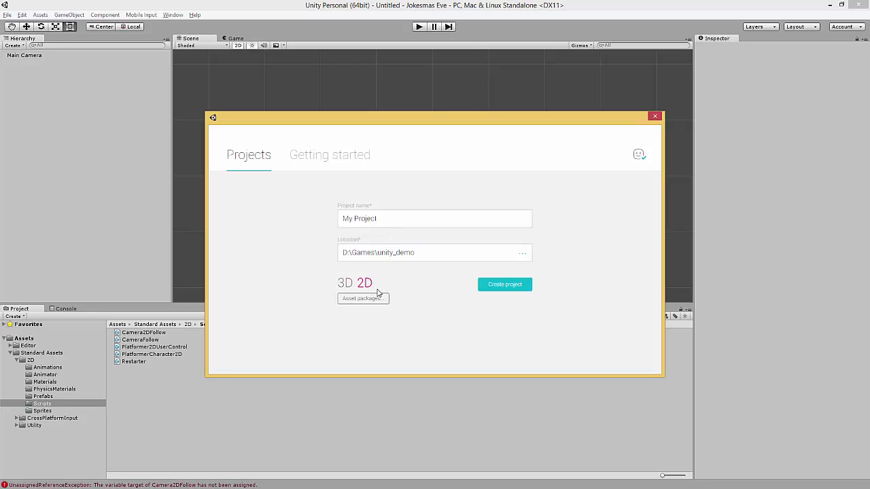
- Include the 2D asset package and create the project
click(381, 298)
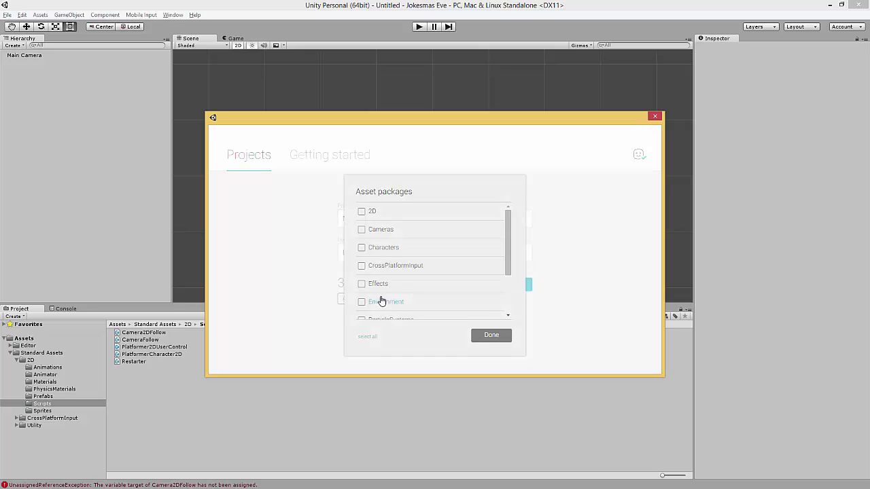
click(362, 211)
click(495, 336)
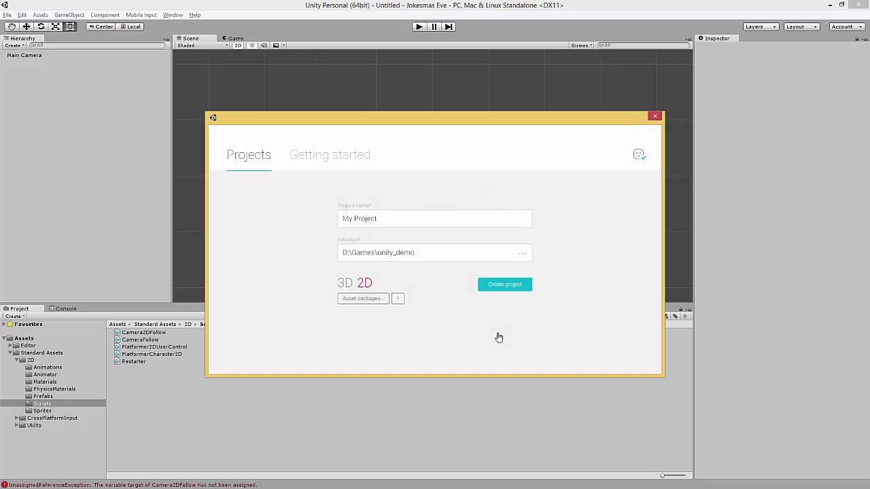
click(503, 285)
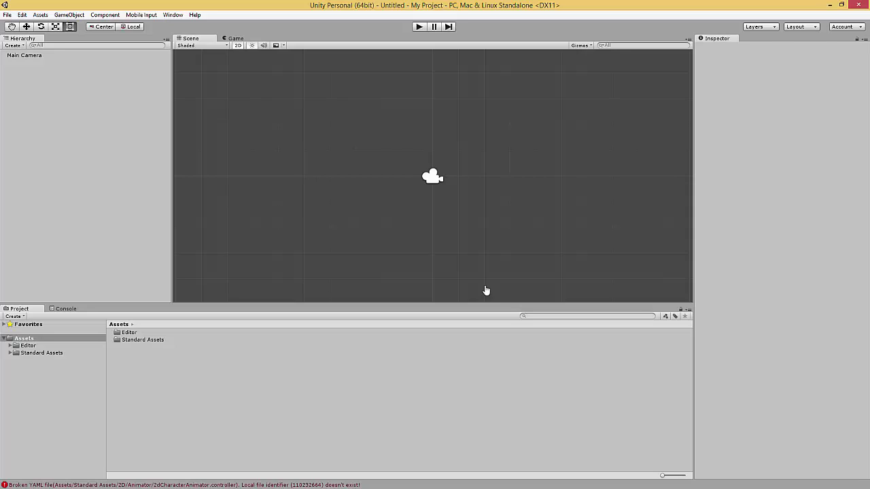
- Expand Standard Assets > 2D in the Project panel and select the Prefabs folder
click(10, 354)
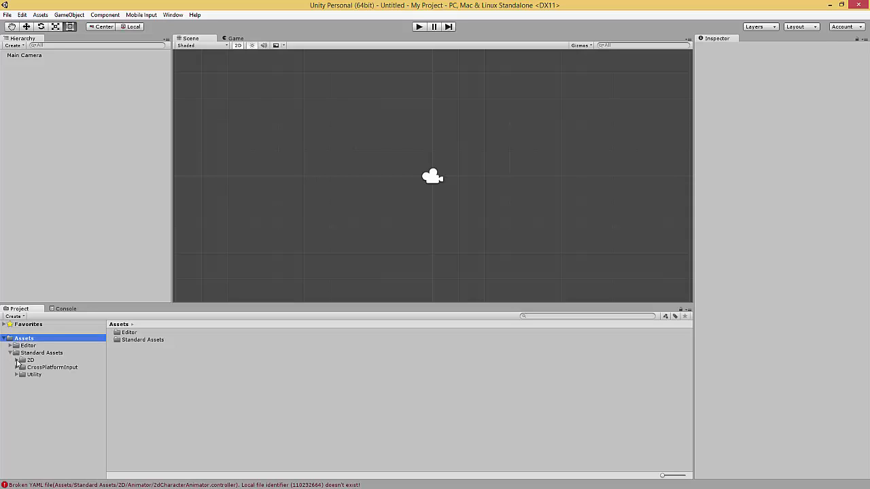
click(15, 360)
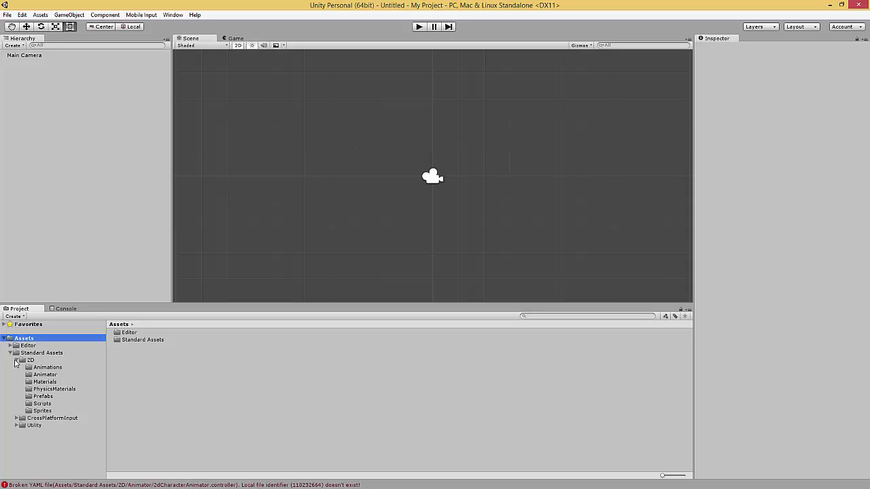
click(42, 397)
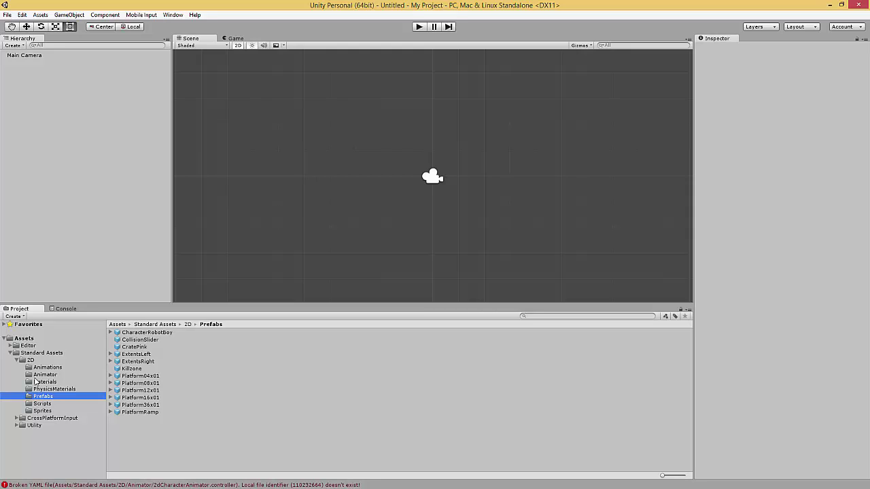
- Drop the CharacterRobotBoy prefab into the scene and do a quick Play test
drag(170, 334, 455, 174)
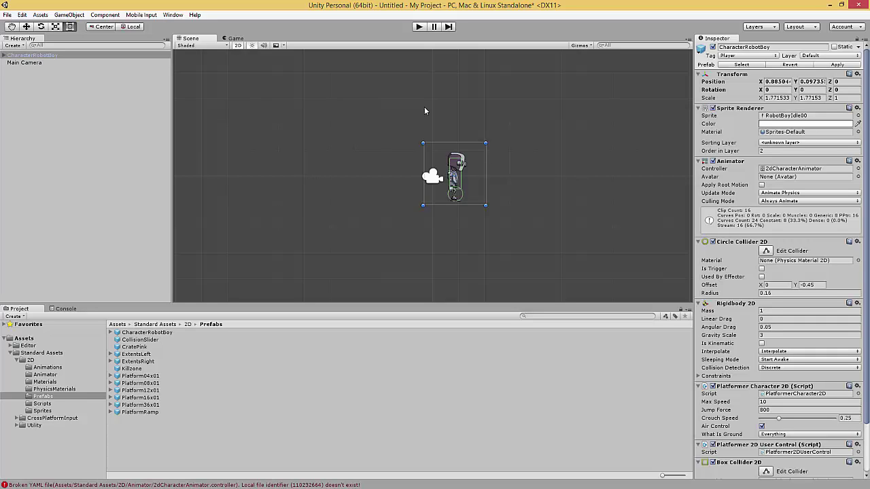
click(419, 26)
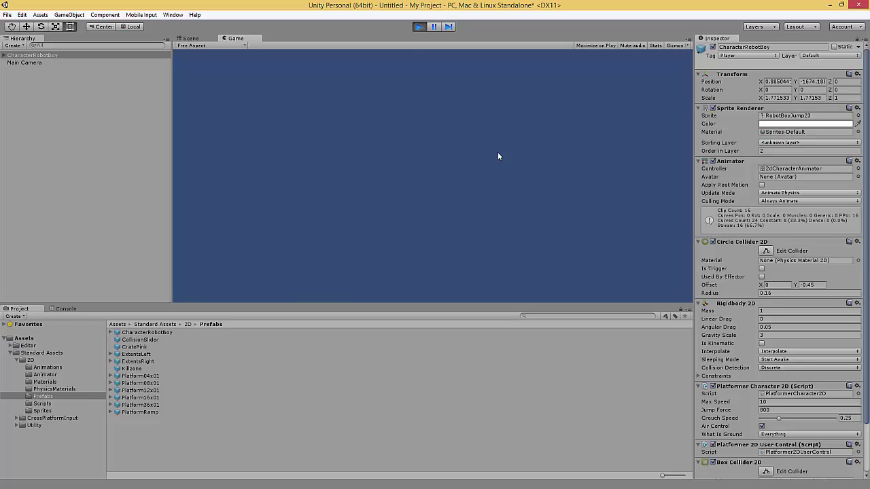
click(417, 28)
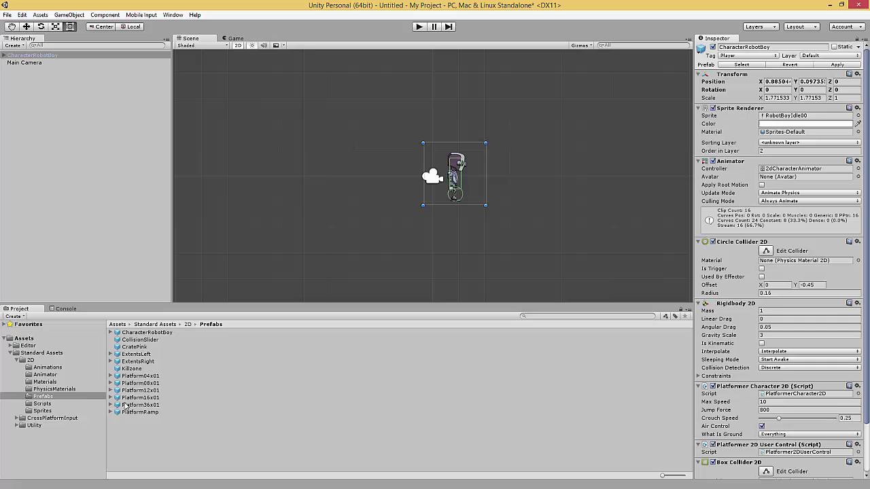
- Place Platform36x01 under the robot and test running left, right and jumping in Play mode
drag(136, 405, 196, 251)
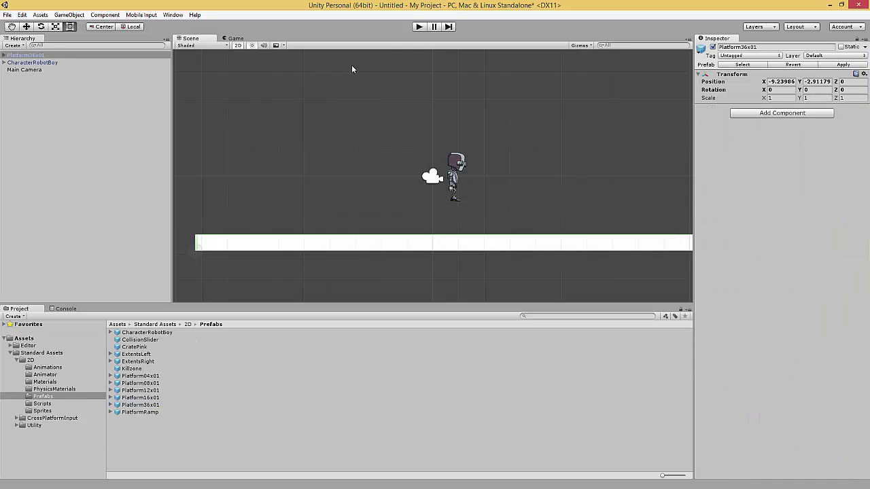
click(419, 27)
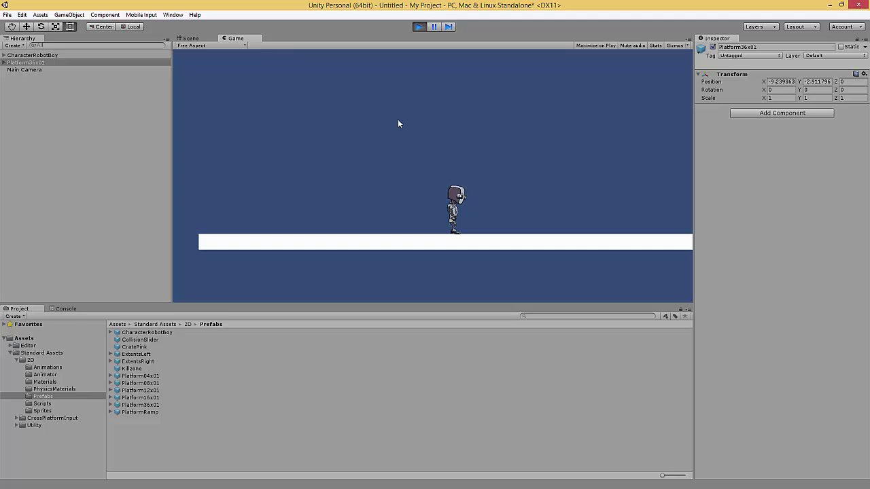
key(Right)
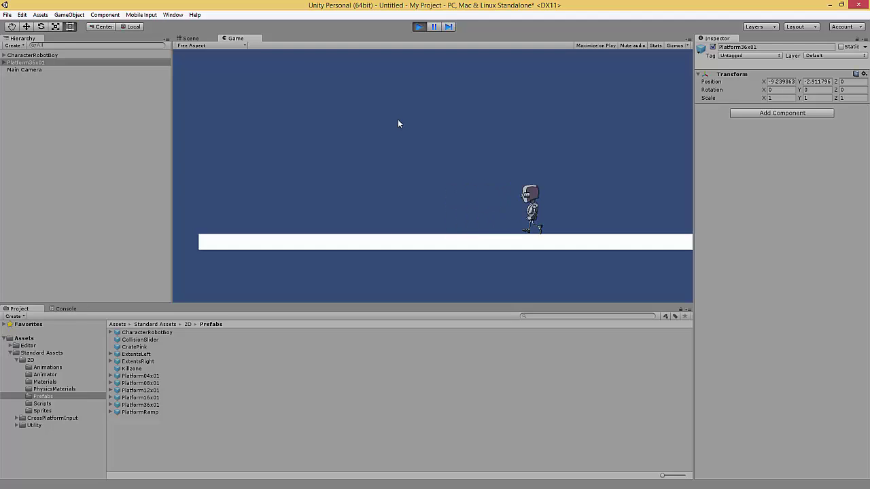
key(Left)
key(Right)
key(space)
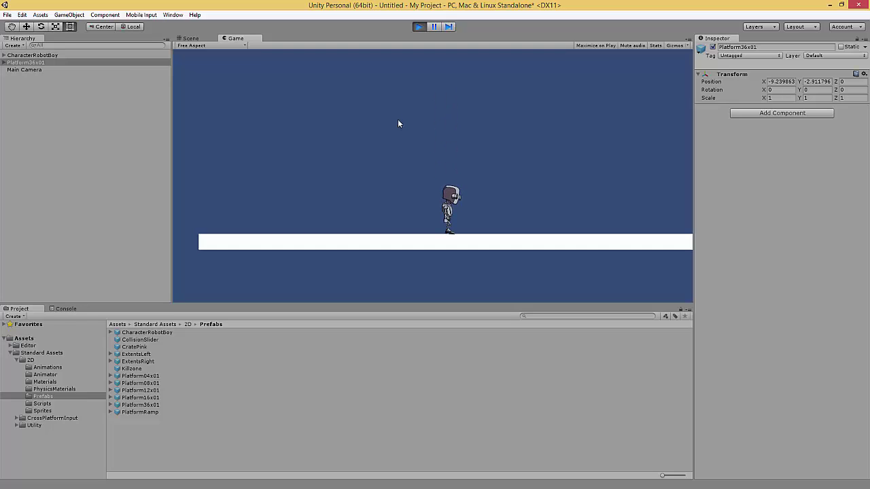
key(Right)
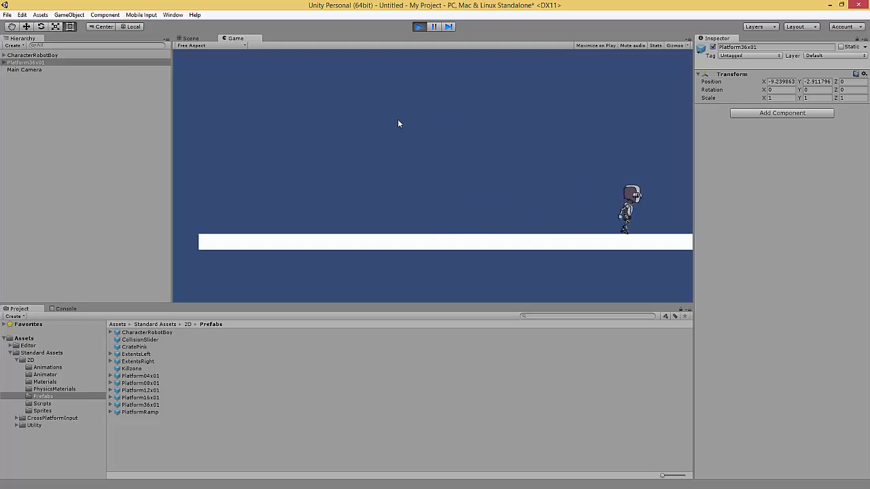
key(Left)
key(space)
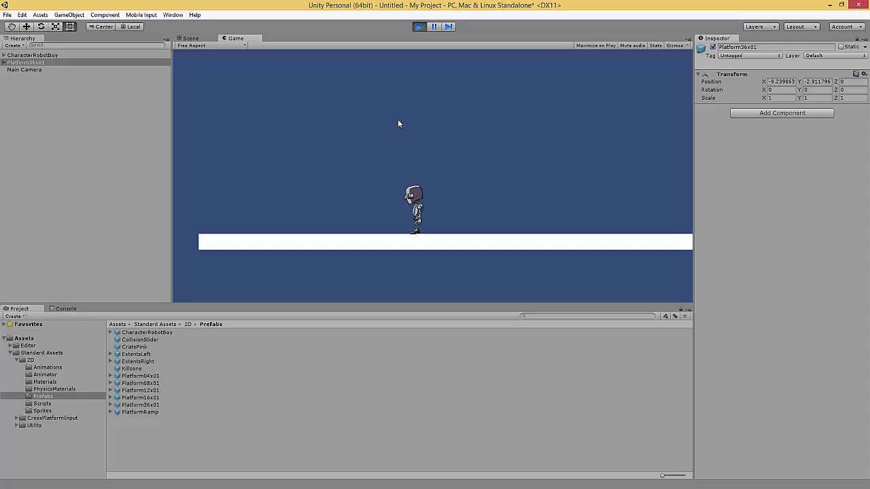
click(420, 26)
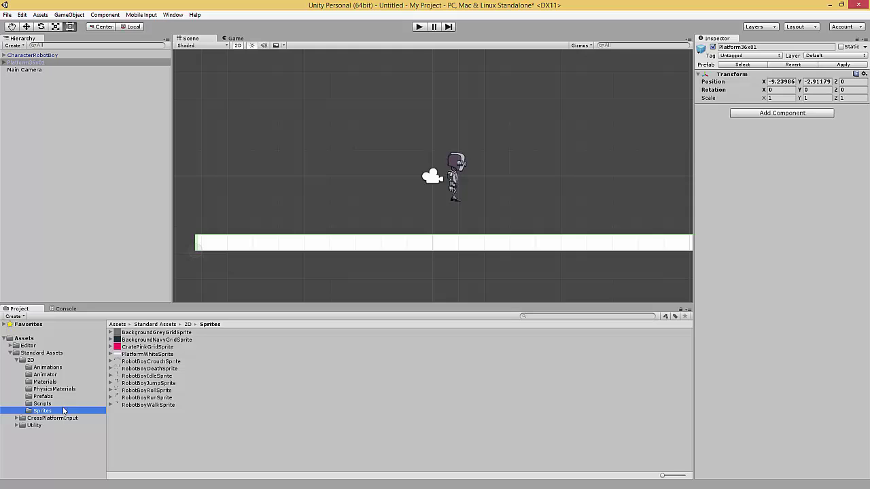
- Attach Camera2DFollow to Main Camera, set its Target to CharacterRobotBoy, and start Play
click(39, 404)
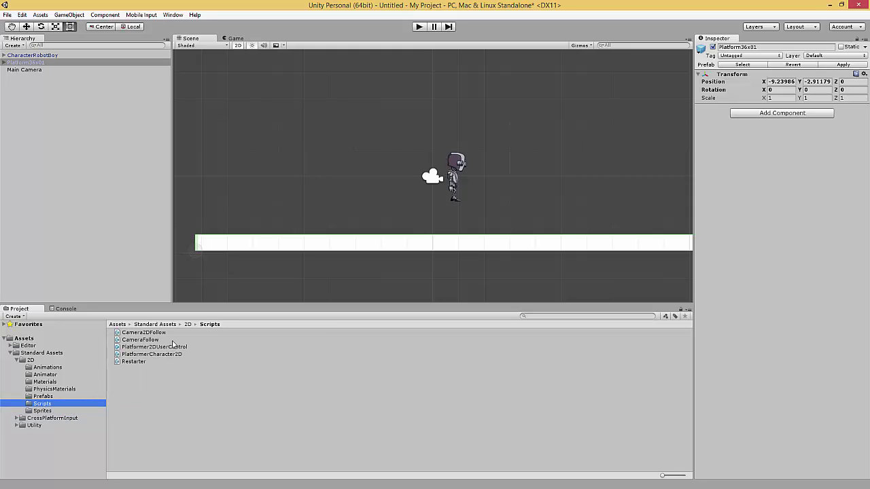
click(173, 340)
click(171, 334)
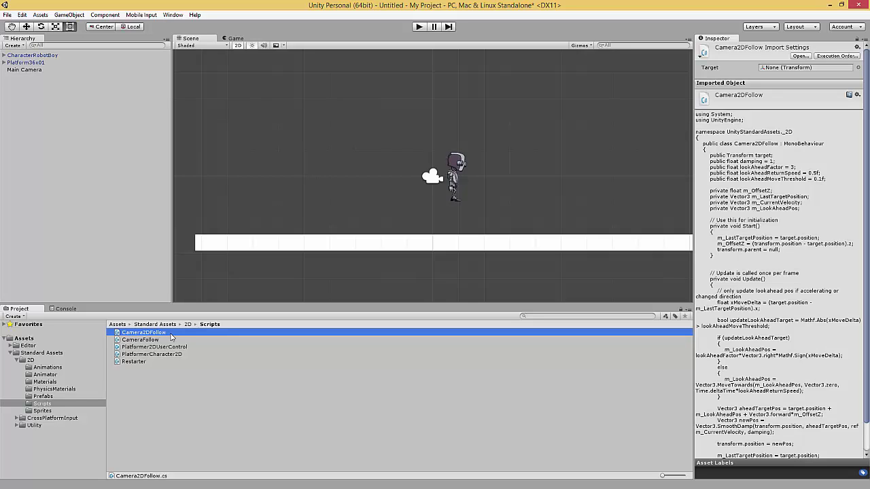
drag(171, 337, 39, 71)
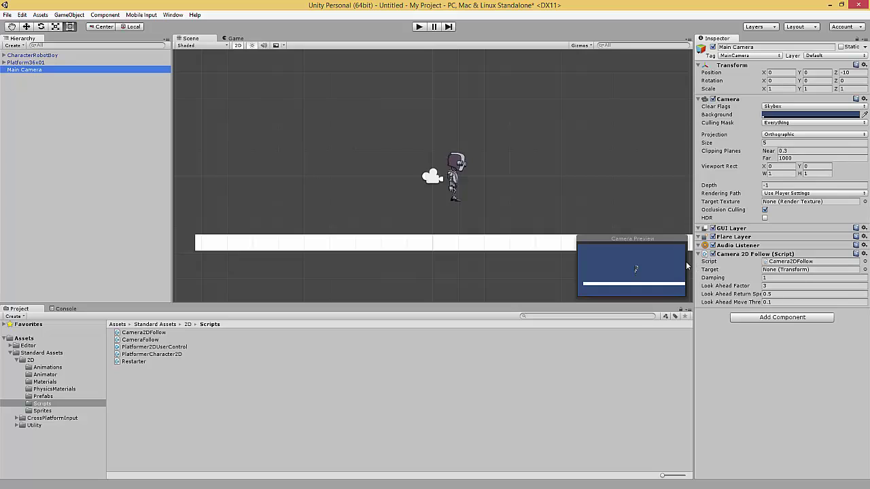
drag(53, 60, 779, 275)
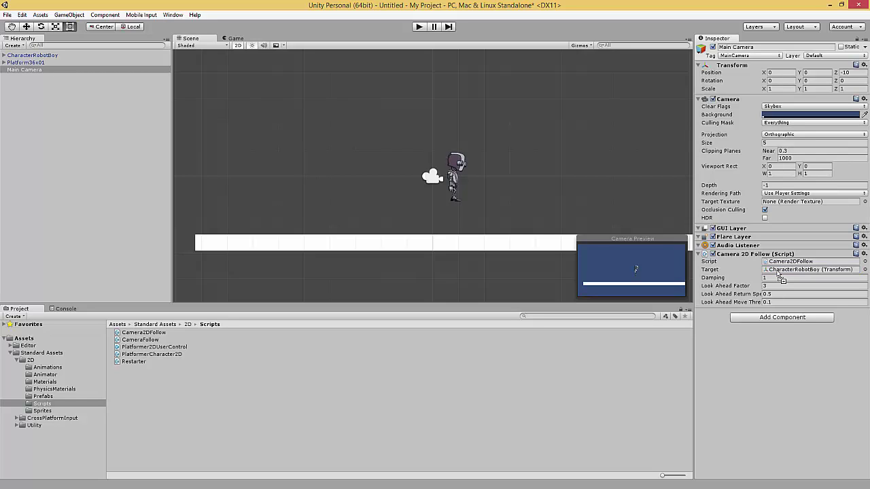
click(418, 27)
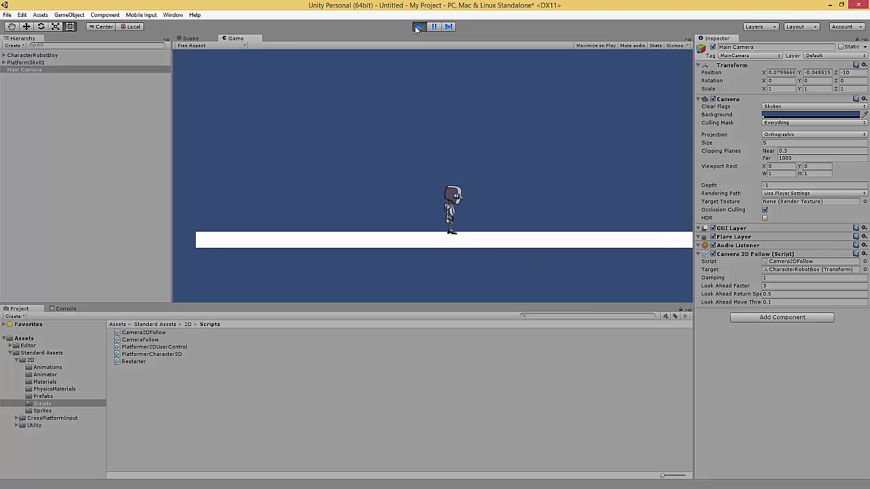
- Run the robot right to watch the camera follow him, then stop Play
key(Right)
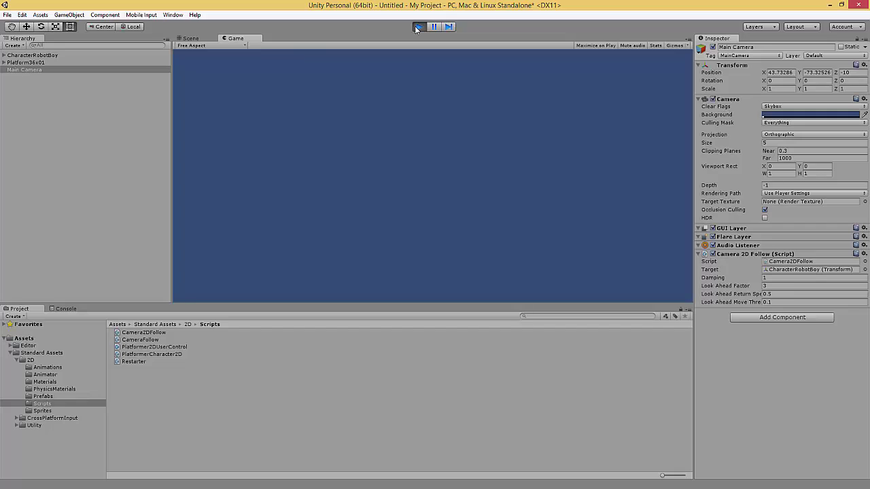
click(417, 27)
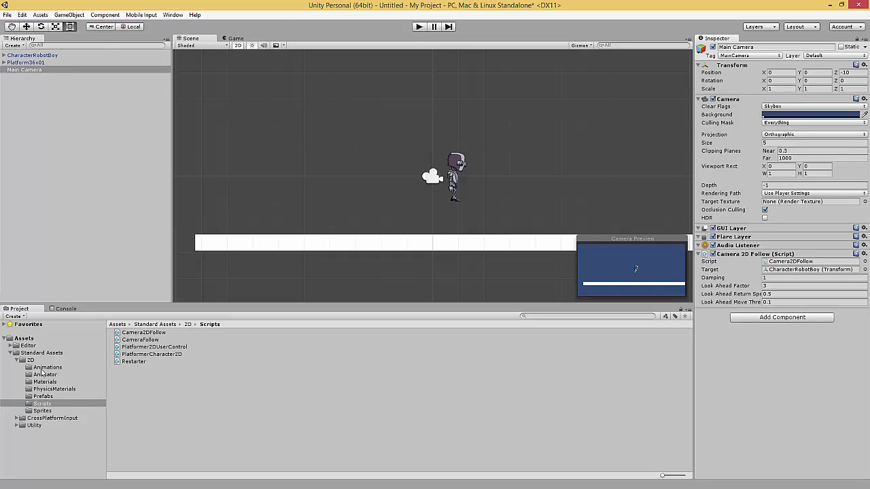
- Add a CratePink above the platform's right end and a Killzone below it
click(53, 398)
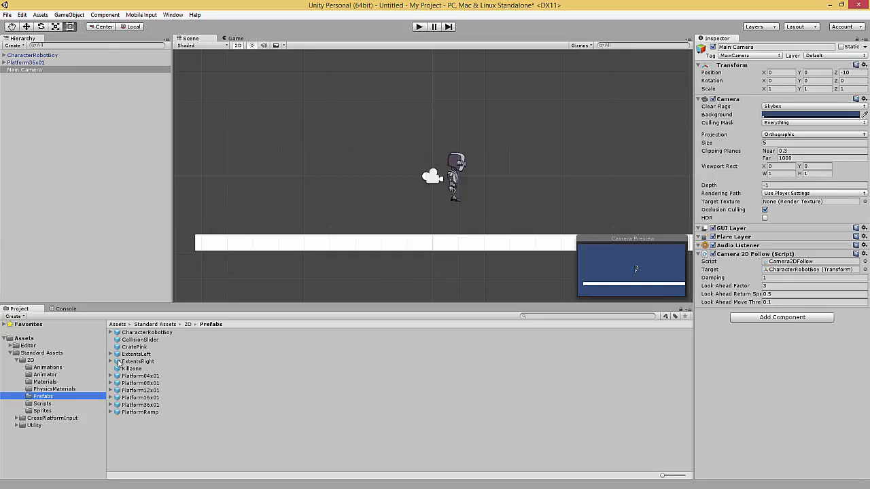
drag(134, 347, 566, 153)
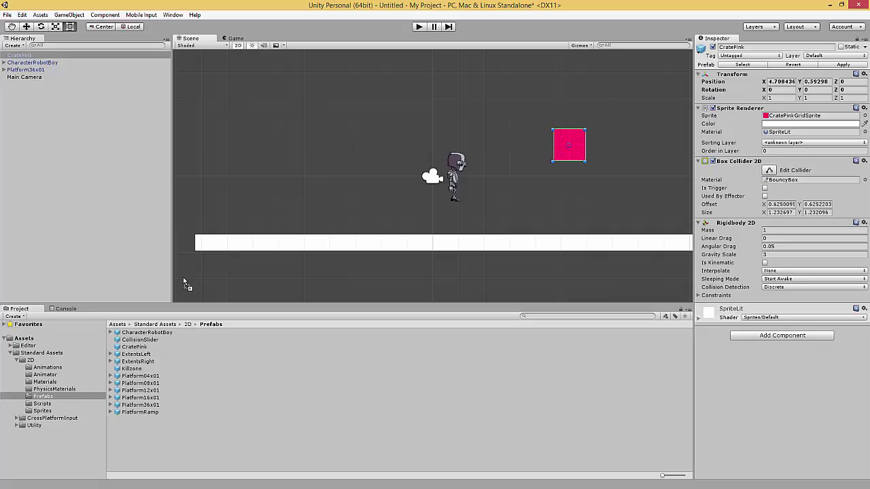
drag(183, 276, 183, 276)
scroll(289, 202, down, 2)
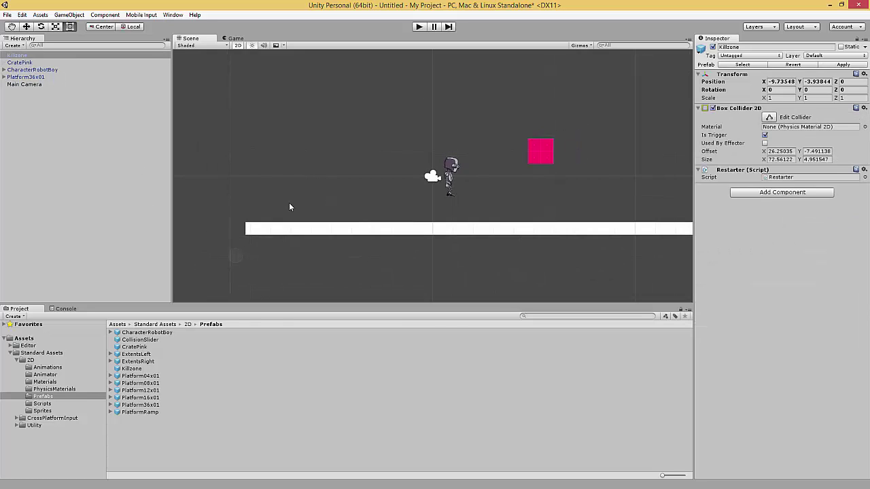
scroll(289, 202, down, 2)
scroll(292, 268, down, 1)
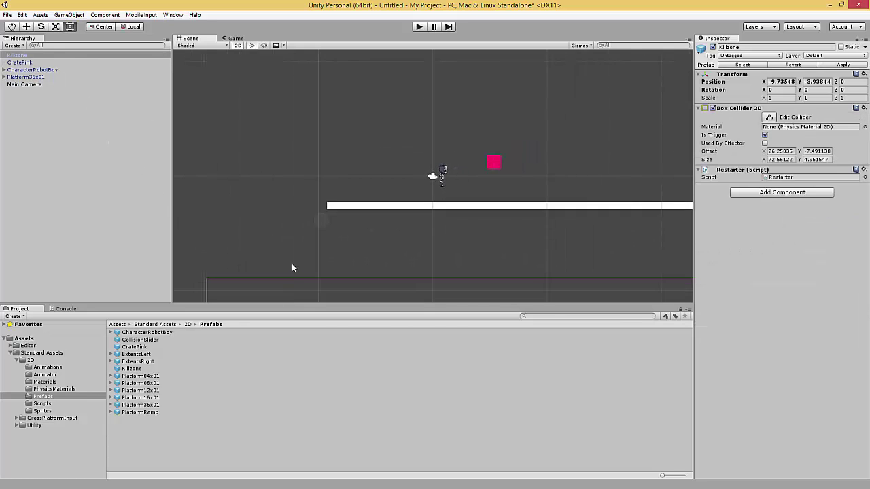
scroll(292, 268, down, 2)
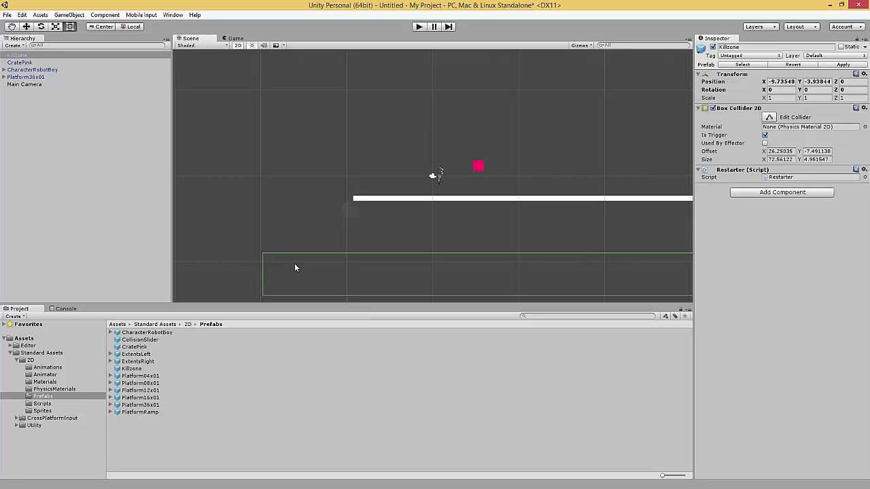
- In Play mode, jump over and push the pink crate, and fall off to trigger a level restart
click(421, 28)
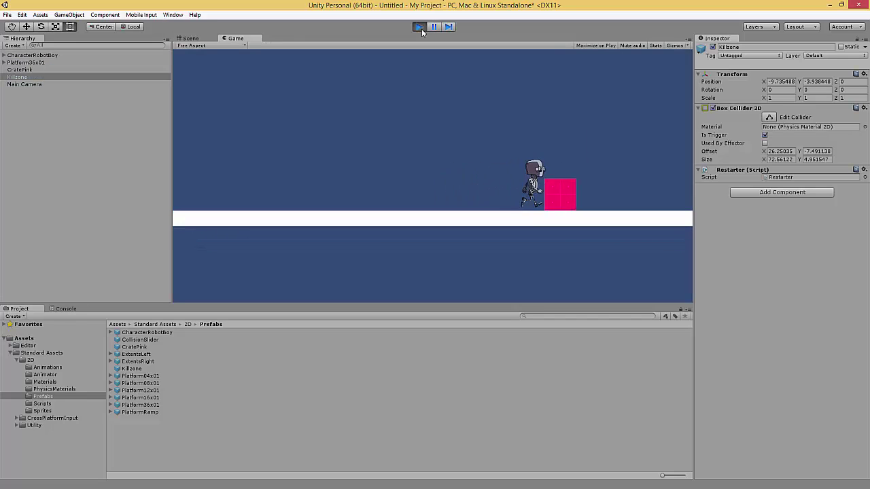
key(Right)
key(space)
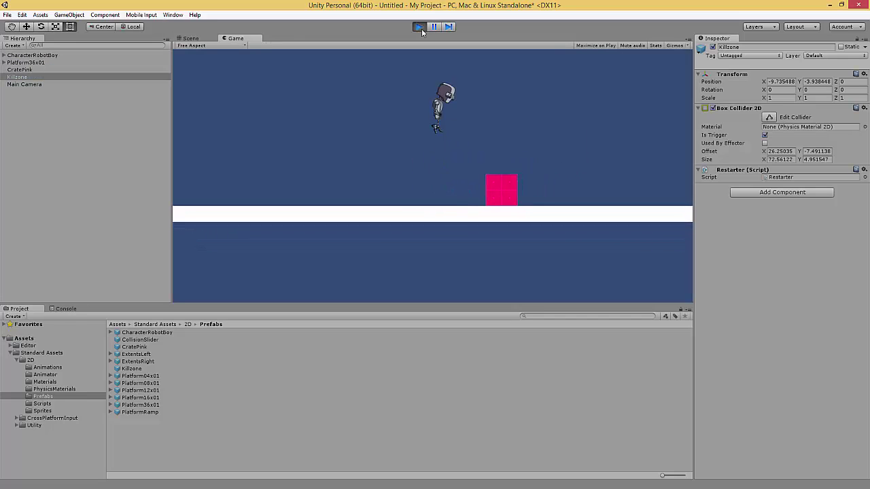
key(Left)
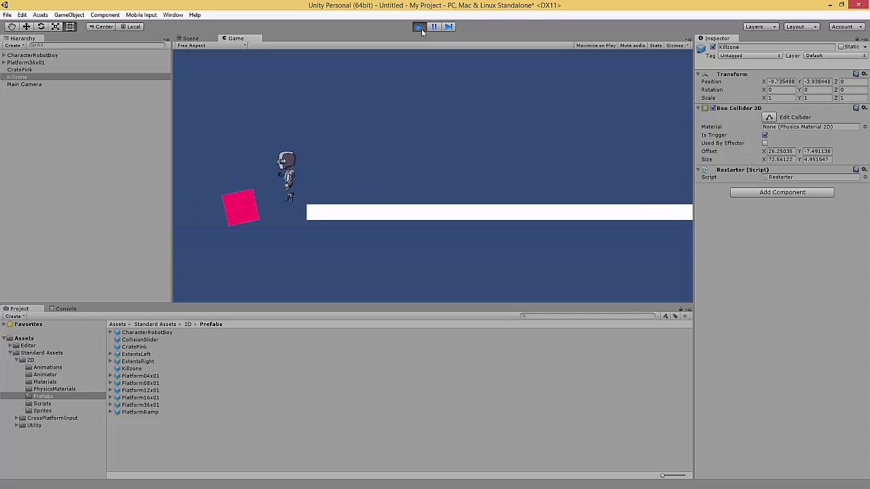
key(Right)
key(space)
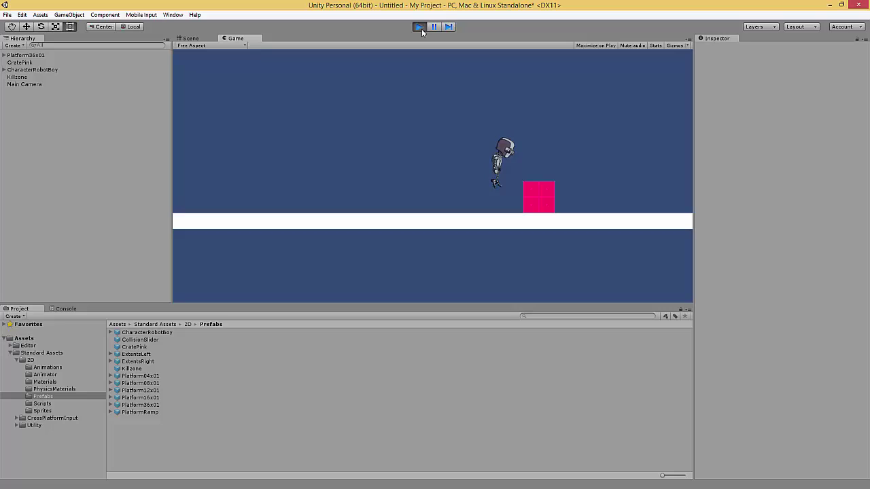
key(Left)
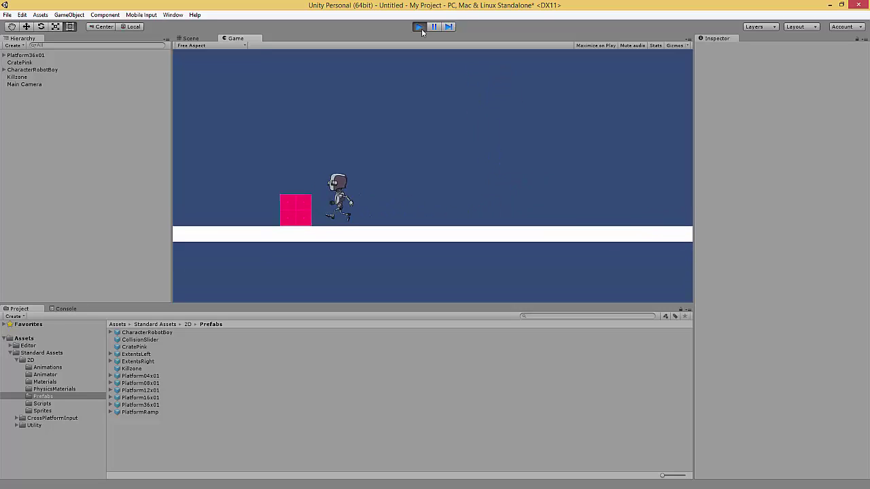